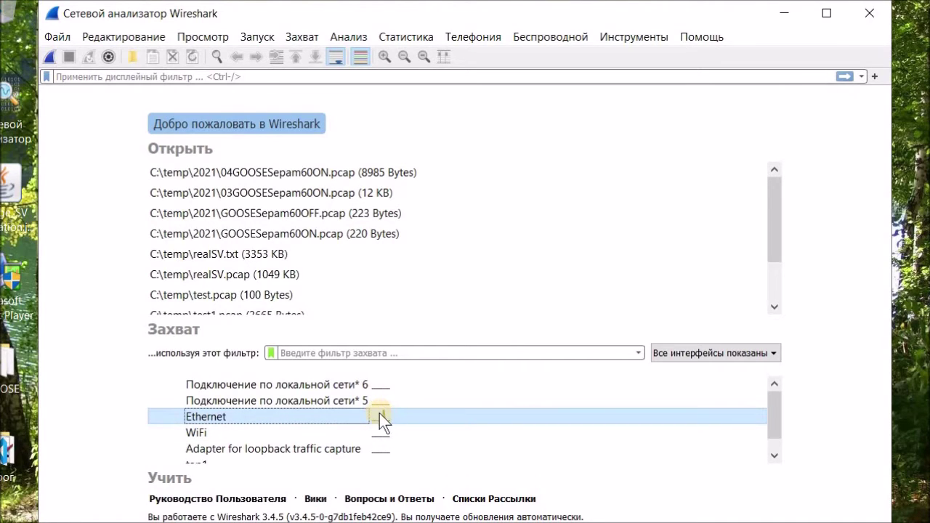
Open Colasoft Packet Player from the desktop with 02GOOSESepam60ON.pcap as the packet file.
{"action": "mouse_move", "coordinate": [379, 424]}
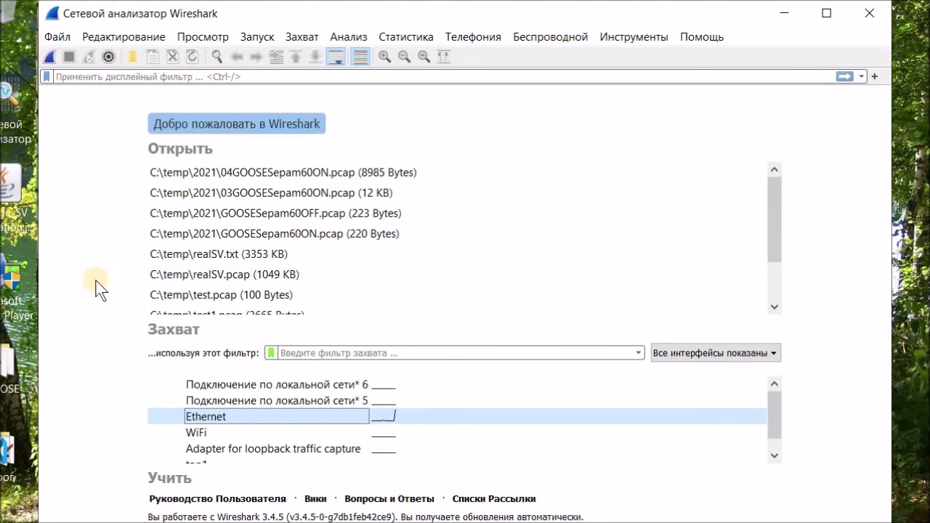
{"action": "left_click", "coordinate": [10, 285]}
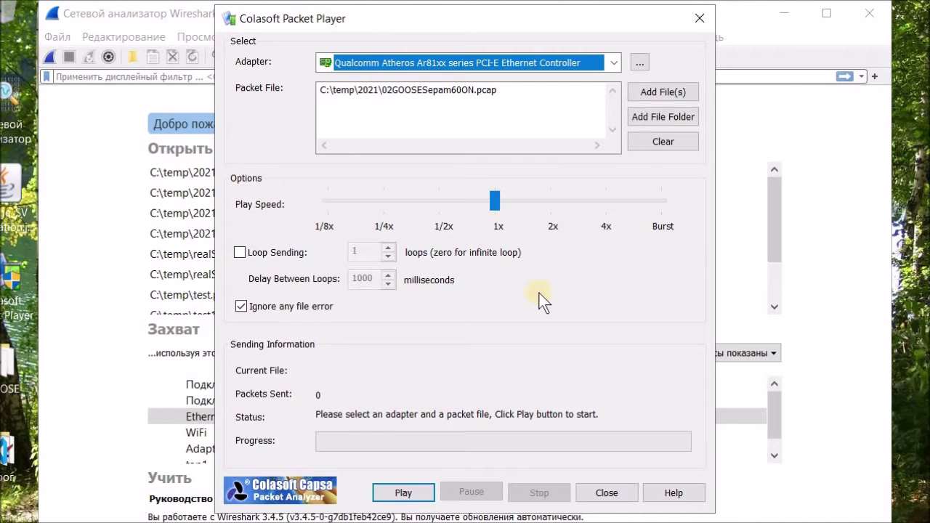
{"action": "left_click", "coordinate": [454, 96]}
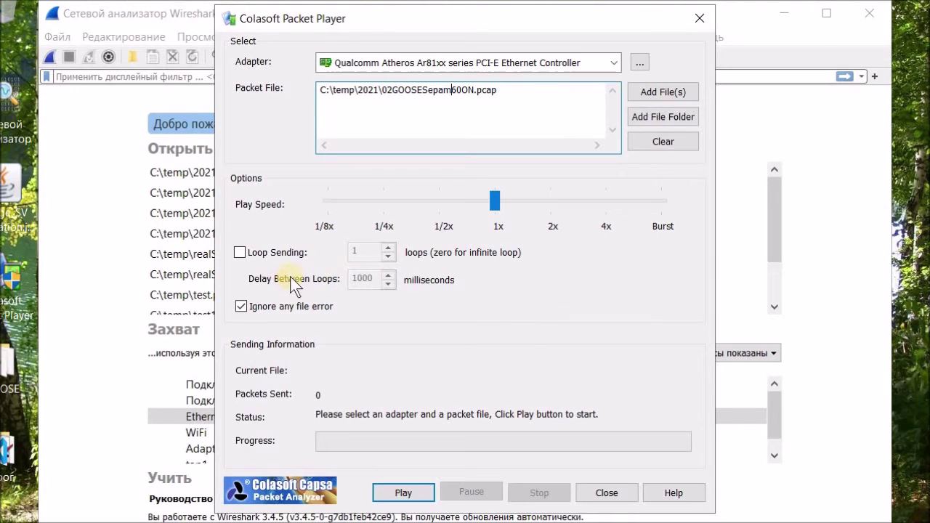
Play the packet file in an infinite loop (0 loops) with a 100 ms delay between loops and file errors not ignored.
{"action": "left_click", "coordinate": [240, 253]}
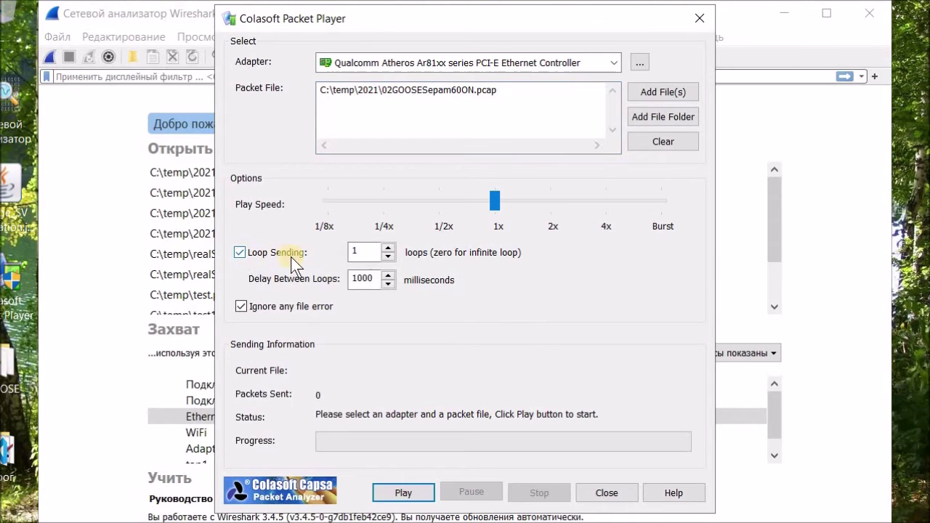
{"action": "left_click", "coordinate": [388, 256]}
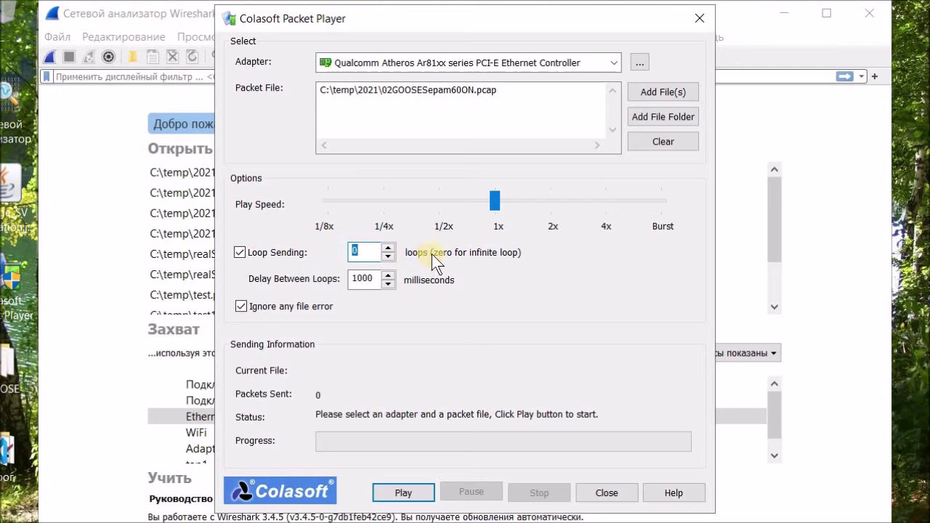
{"action": "left_click", "coordinate": [240, 307]}
{"action": "left_click", "coordinate": [376, 278]}
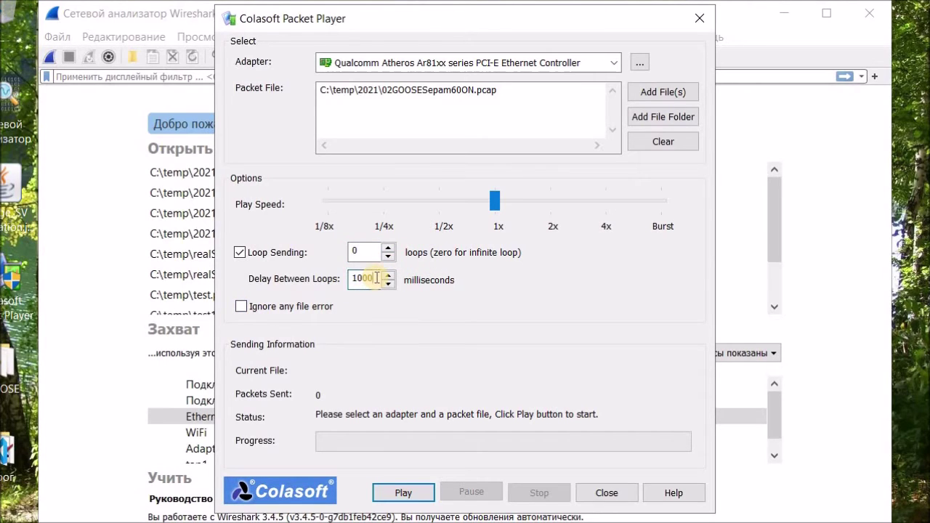
{"action": "key", "text": "BackSpace"}
{"action": "left_click", "coordinate": [413, 494]}
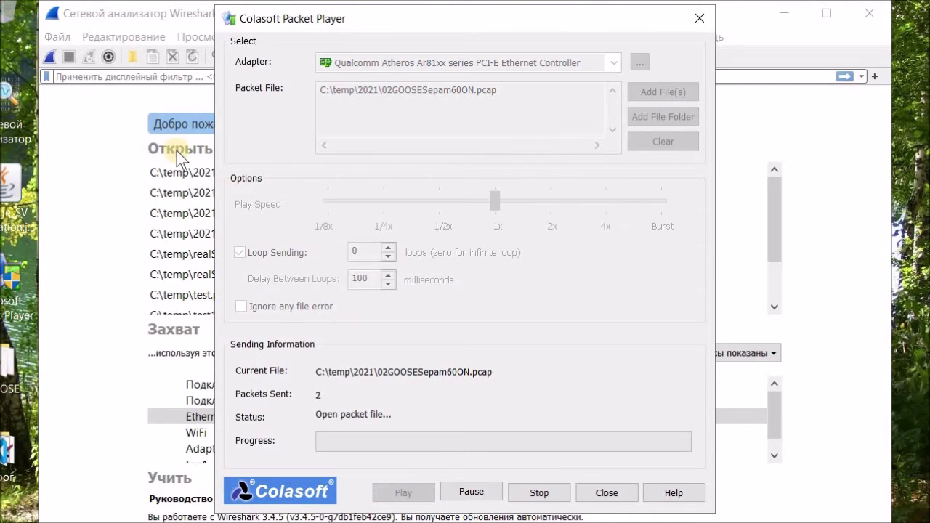
Switch to Wireshark, capture the Ethernet interface traffic for several seconds and stop the capture.
{"action": "left_click", "coordinate": [82, 124]}
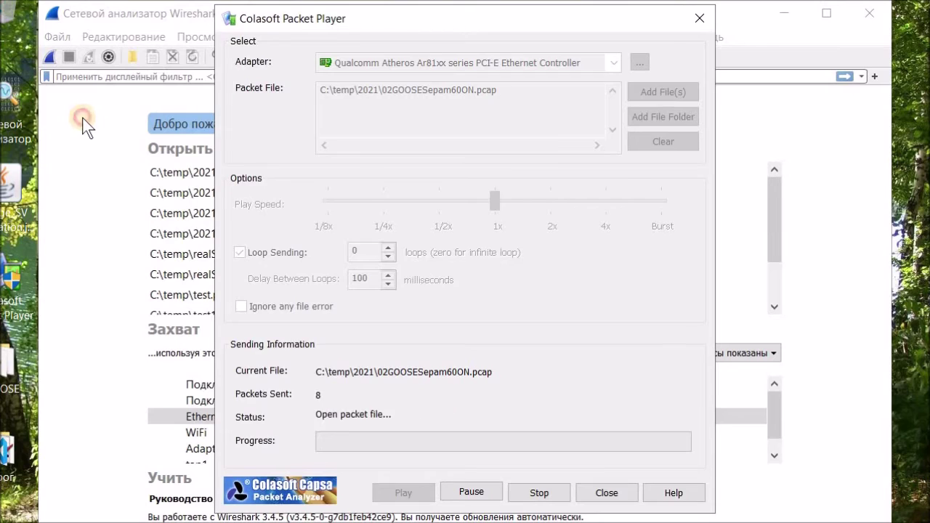
{"action": "left_click", "coordinate": [54, 57]}
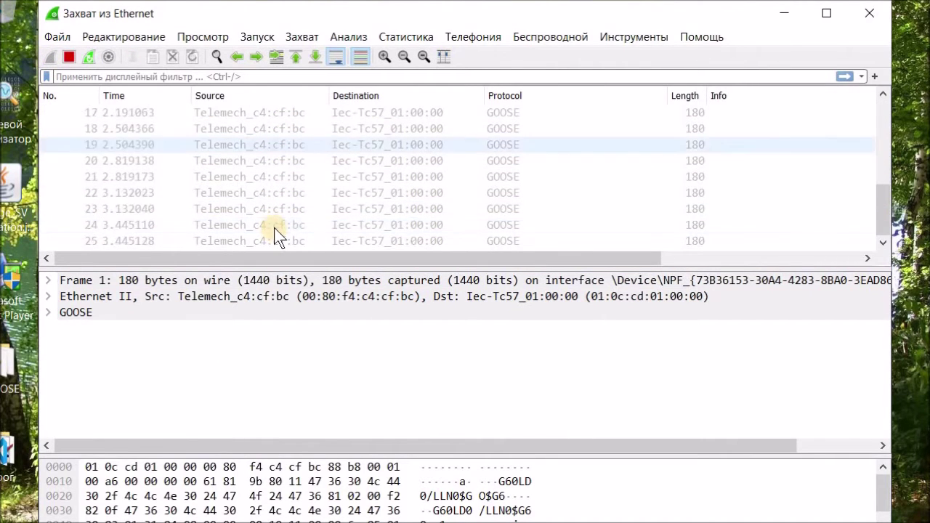
{"action": "left_click", "coordinate": [69, 56]}
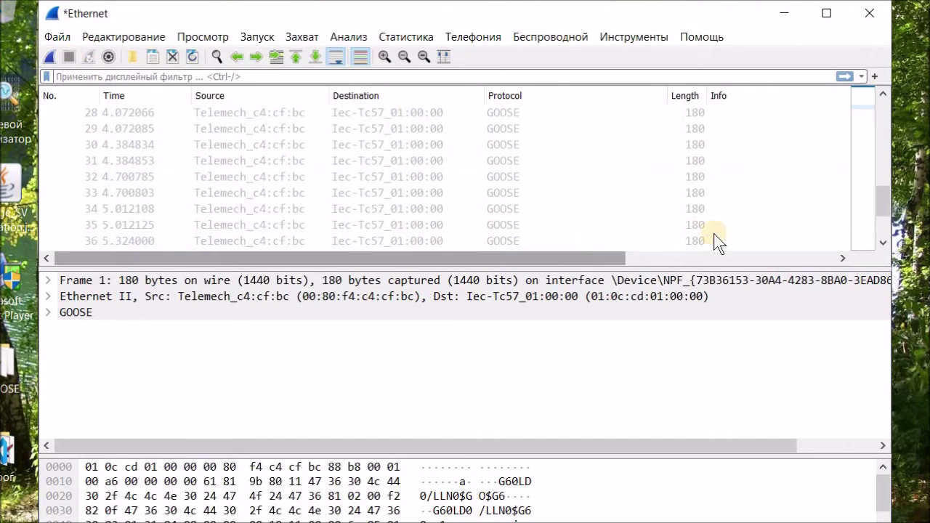
Browse the captured packets and expand the GOOSE and goosePdu details of packet 2.
{"action": "left_click_drag", "start_coordinate": [885, 192], "coordinate": [886, 126]}
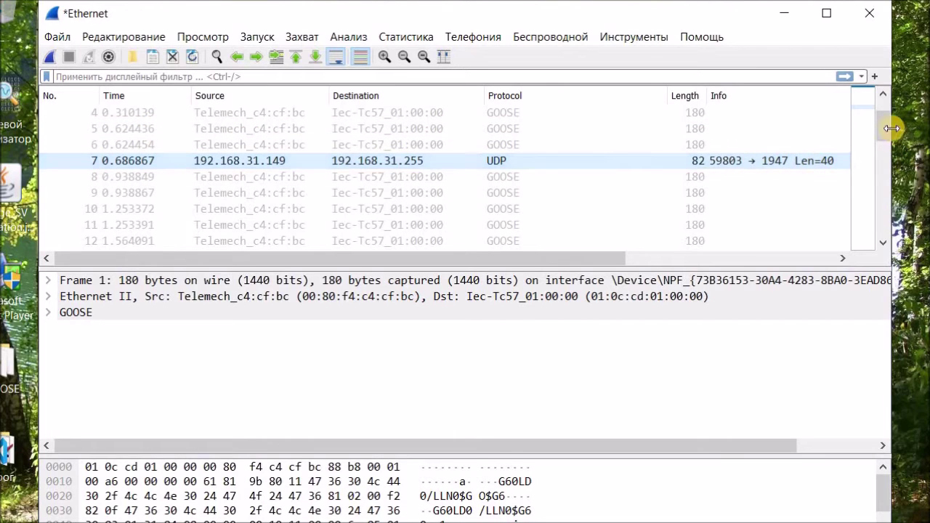
{"action": "left_click_drag", "start_coordinate": [886, 131], "coordinate": [901, 236]}
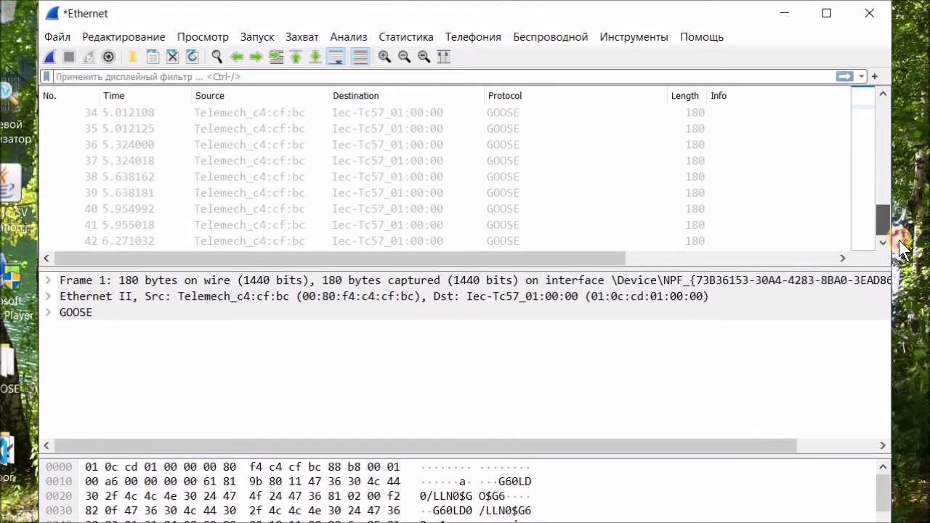
{"action": "left_click_drag", "start_coordinate": [899, 168], "coordinate": [886, 105]}
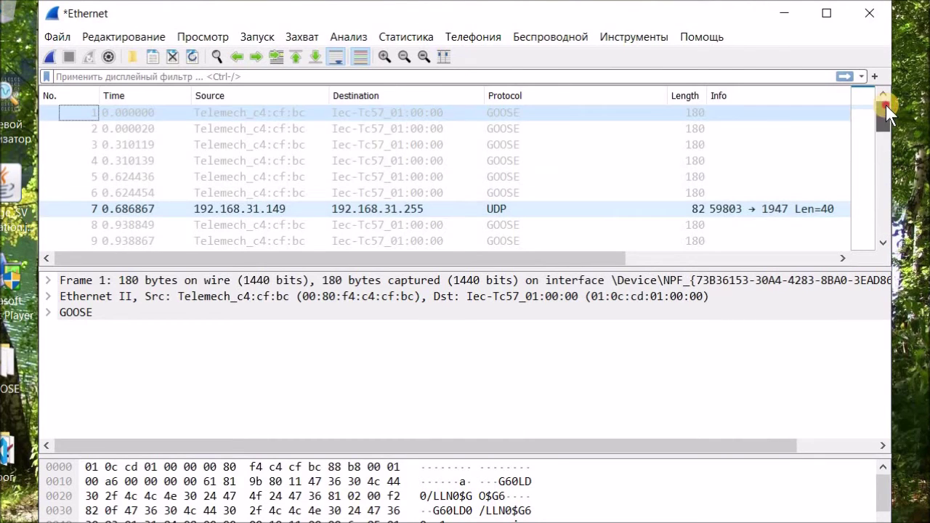
{"action": "left_click", "coordinate": [223, 129]}
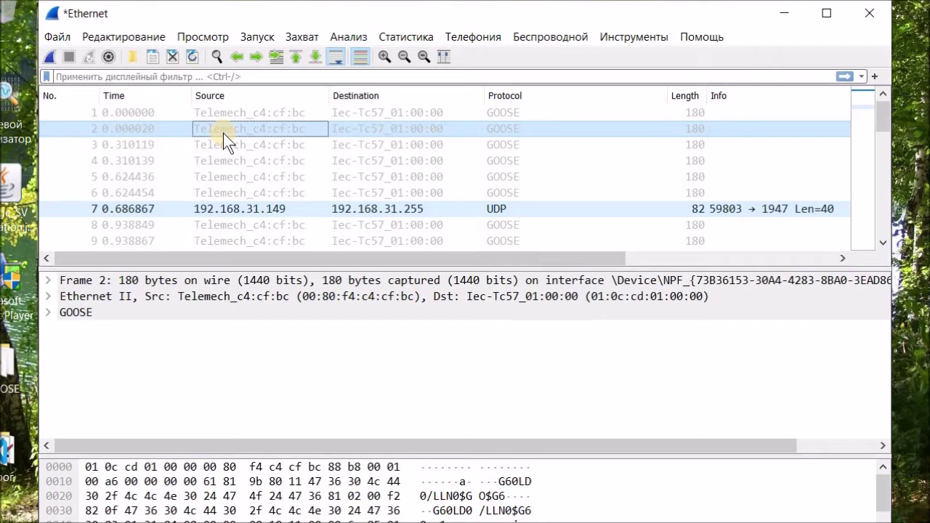
{"action": "left_click", "coordinate": [48, 313]}
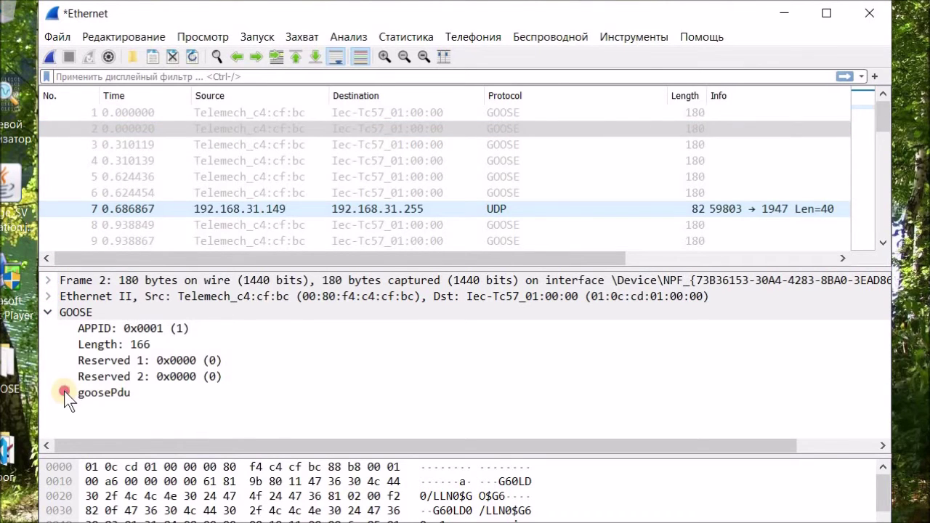
{"action": "left_click", "coordinate": [64, 392]}
{"action": "scroll", "coordinate": [294, 355], "scroll_direction": "down", "scroll_amount": 2}
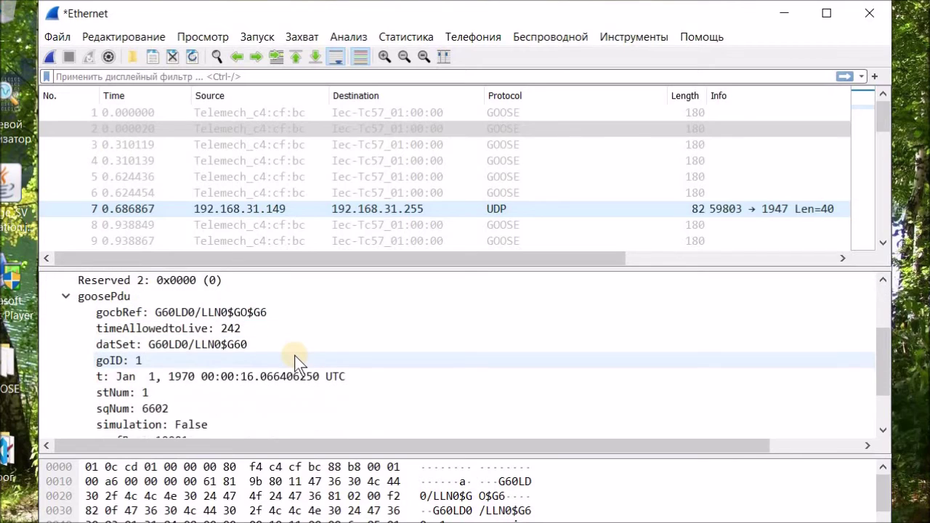
Expand allData in packet 2 down to the boolean value of the first data structure.
{"action": "scroll", "coordinate": [295, 355], "scroll_direction": "down", "scroll_amount": 2}
{"action": "left_click", "coordinate": [82, 426]}
{"action": "scroll", "coordinate": [355, 299], "scroll_direction": "down", "scroll_amount": 2}
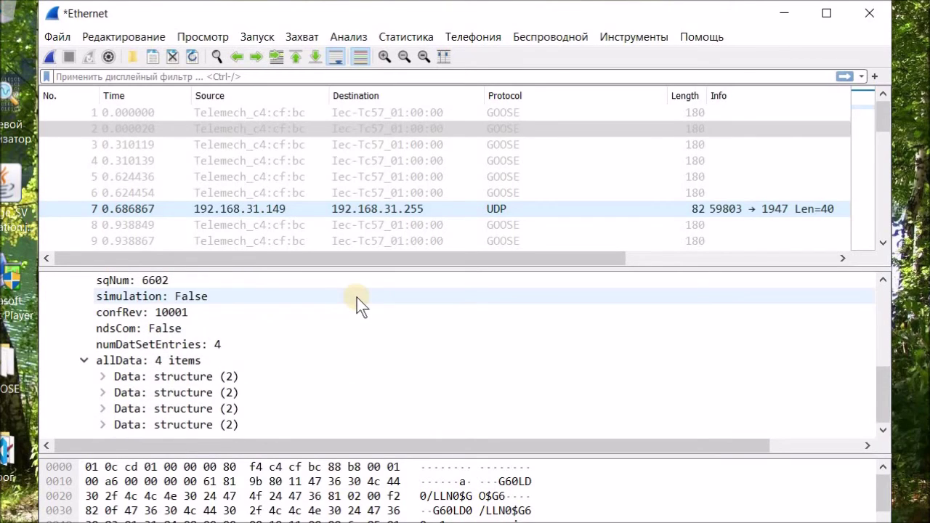
{"action": "left_click", "coordinate": [102, 377]}
{"action": "left_click", "coordinate": [120, 392]}
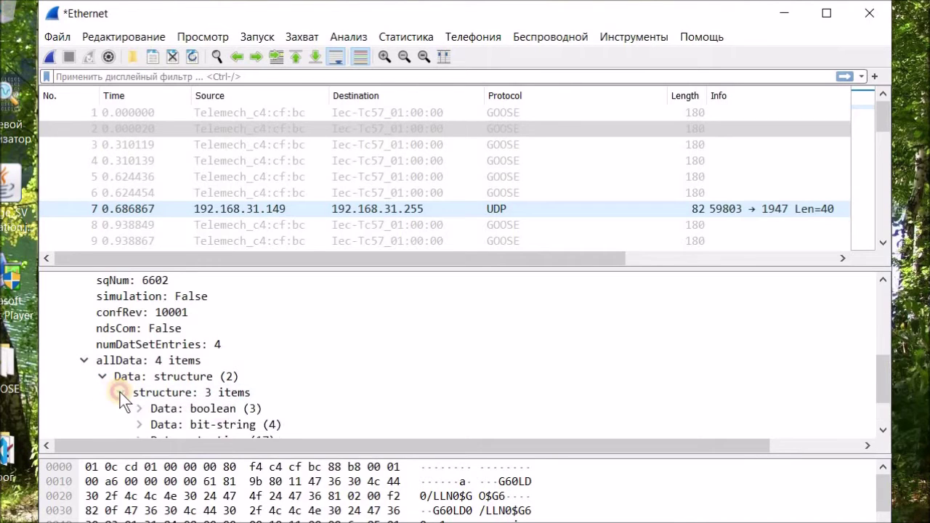
{"action": "scroll", "coordinate": [120, 388], "scroll_direction": "down", "scroll_amount": 2}
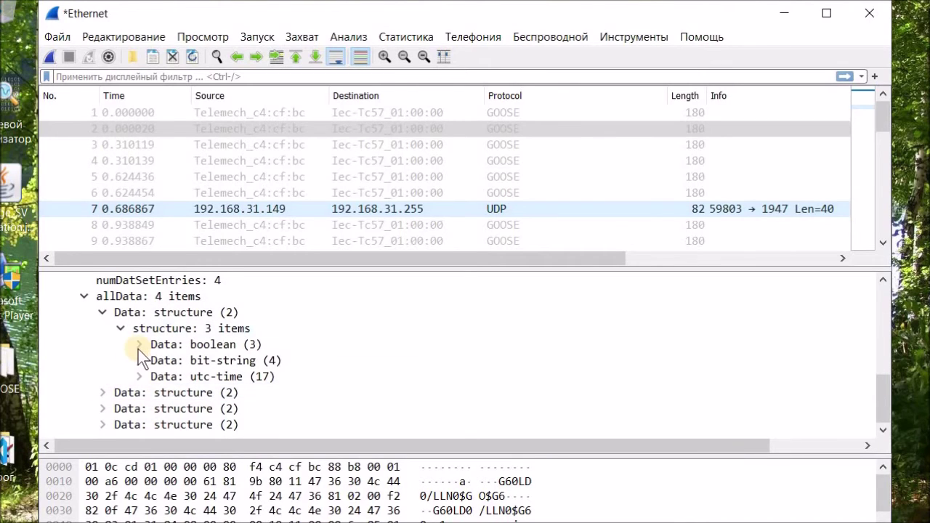
{"action": "left_click", "coordinate": [139, 344]}
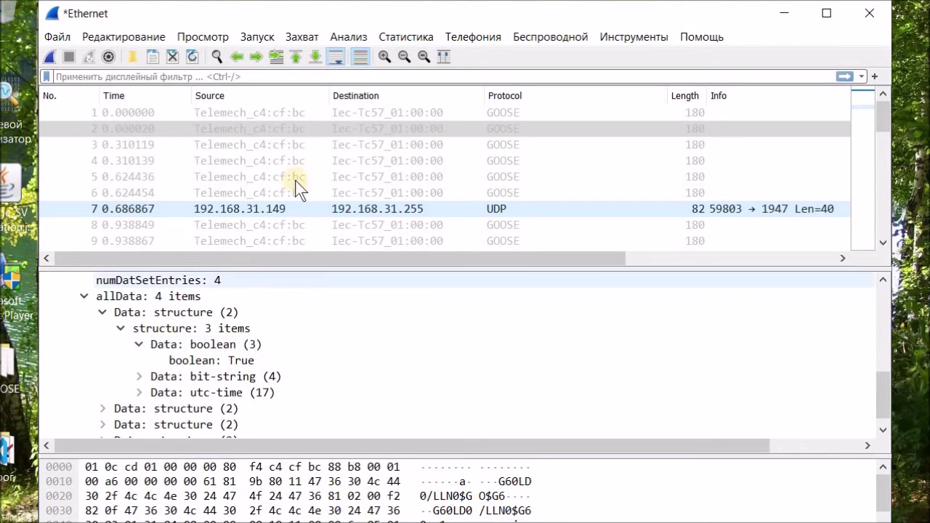
Select packet 2 and start exporting specified packets in the Wireshark/tcpdump pcap format.
{"action": "left_click", "coordinate": [141, 130]}
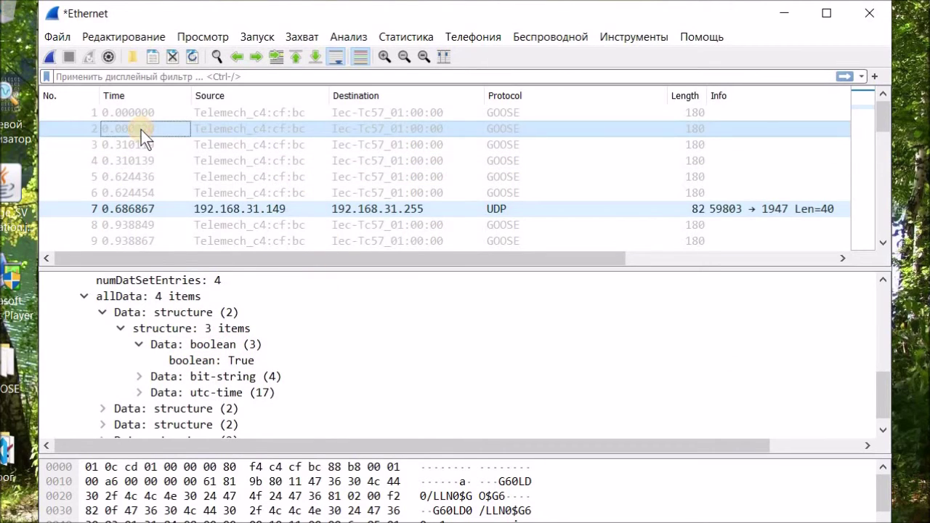
{"action": "left_click", "coordinate": [73, 129]}
{"action": "left_click", "coordinate": [59, 41]}
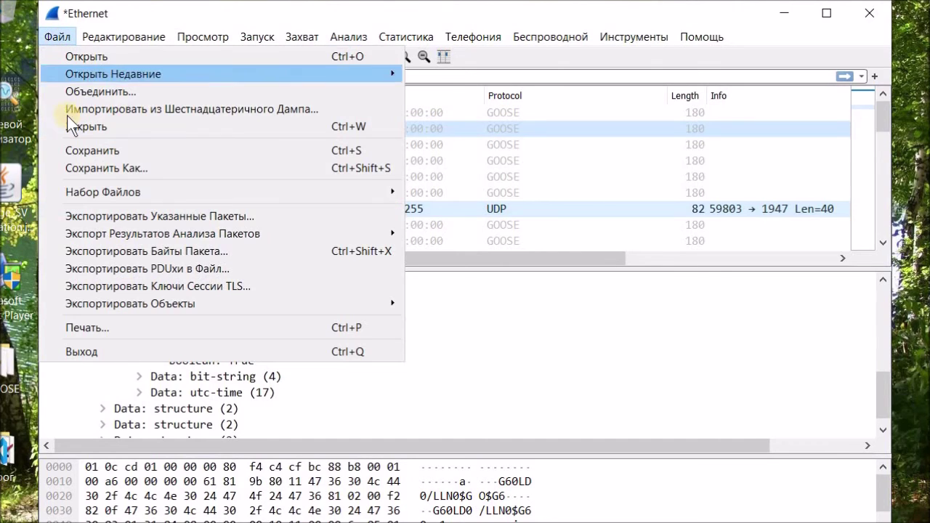
{"action": "left_click", "coordinate": [86, 214]}
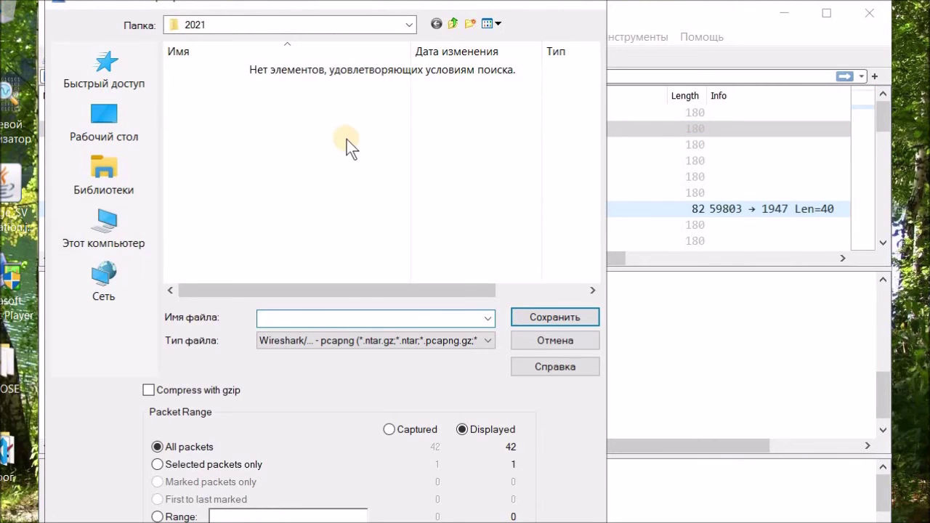
{"action": "left_click", "coordinate": [381, 343]}
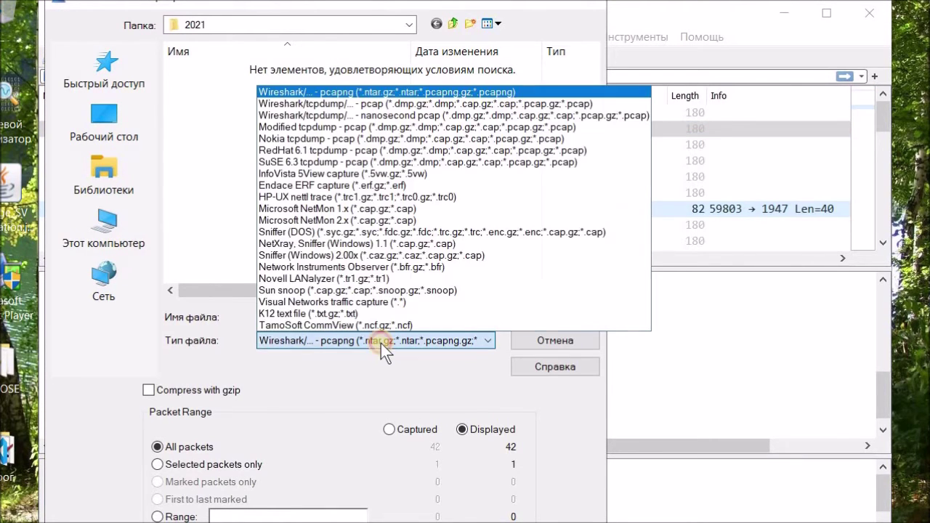
{"action": "left_click", "coordinate": [365, 104]}
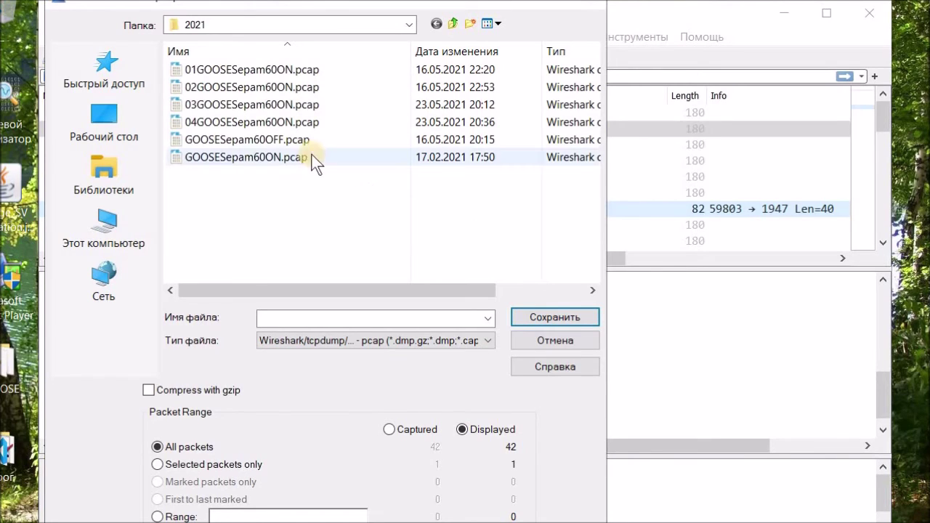
Name the export file 05 GOOSESepam60ON.pcap, based on the existing 04 file, and save it in the 2021 folder.
{"action": "left_click", "coordinate": [239, 122]}
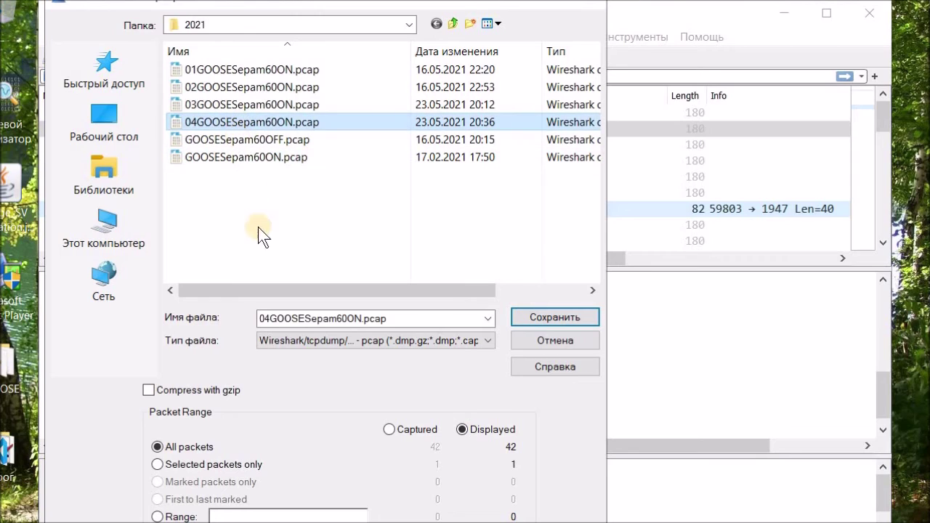
{"action": "left_click", "coordinate": [269, 320]}
{"action": "left_click", "coordinate": [269, 320]}
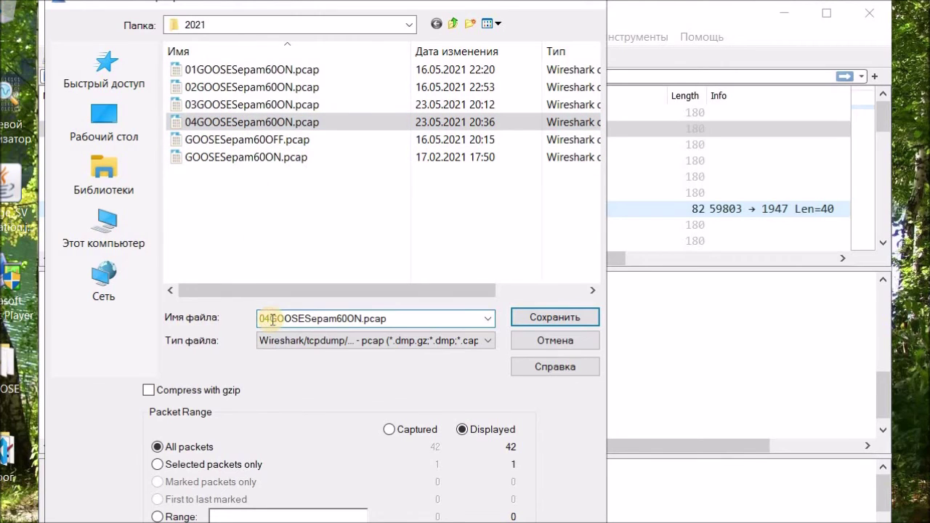
{"action": "key", "text": "BackSpace"}
{"action": "type", "text": "5"}
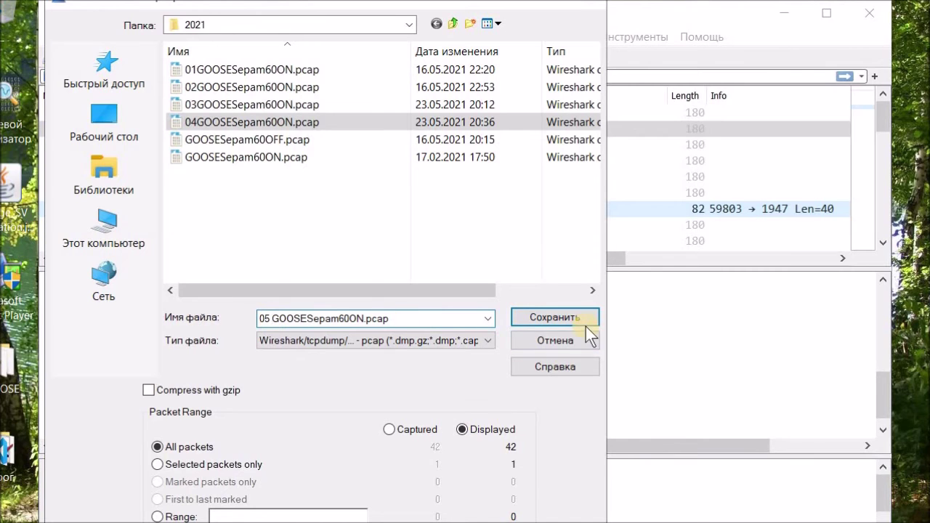
{"action": "left_click", "coordinate": [557, 318]}
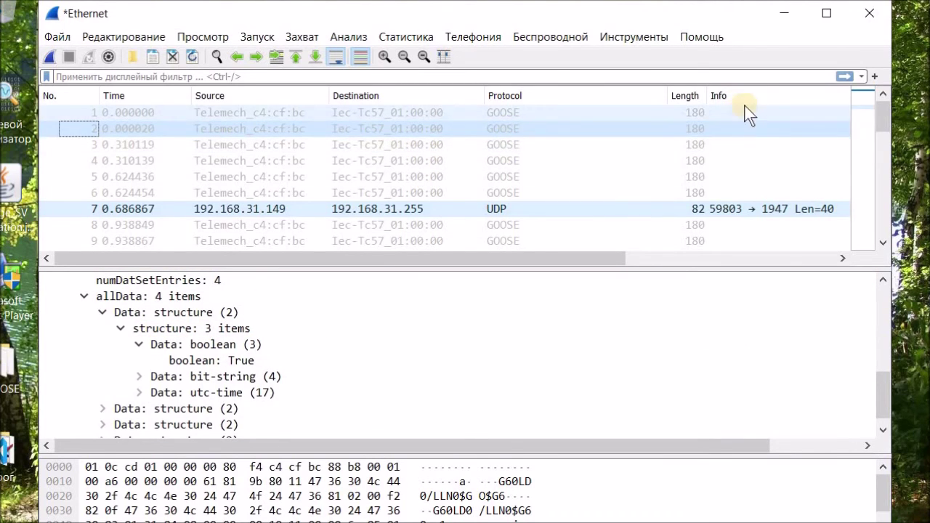
Close Wireshark and shut down Colasoft Packet Player after stopping its playback.
{"action": "left_click", "coordinate": [872, 17]}
{"action": "left_click", "coordinate": [513, 307]}
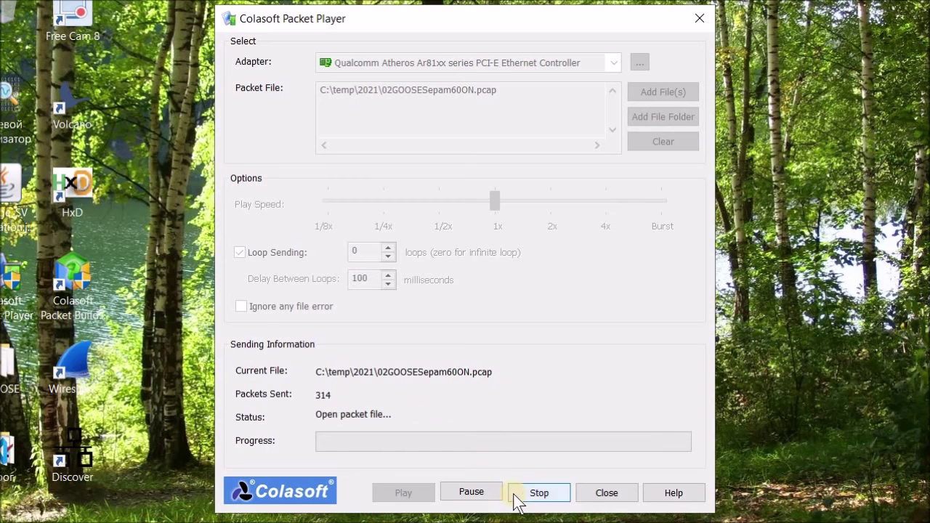
{"action": "left_click", "coordinate": [535, 501]}
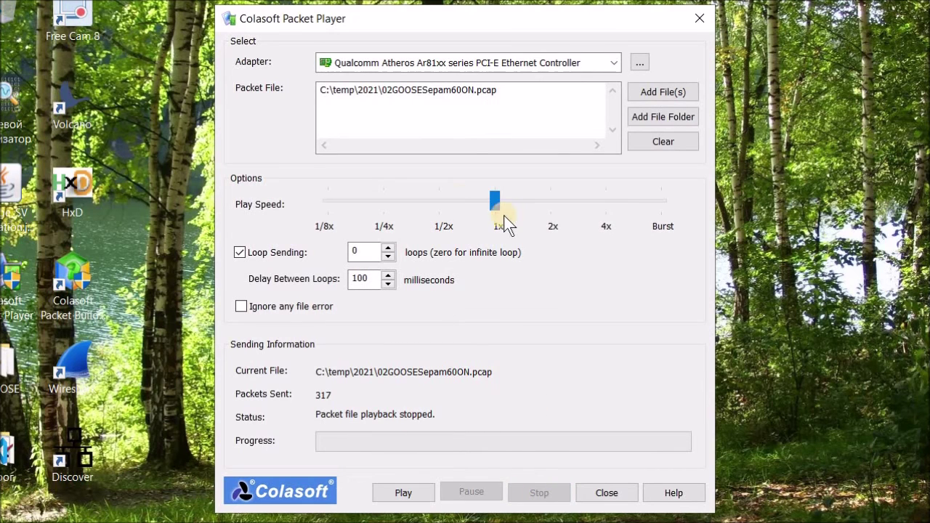
{"action": "left_click", "coordinate": [701, 17]}
{"action": "left_click", "coordinate": [375, 263]}
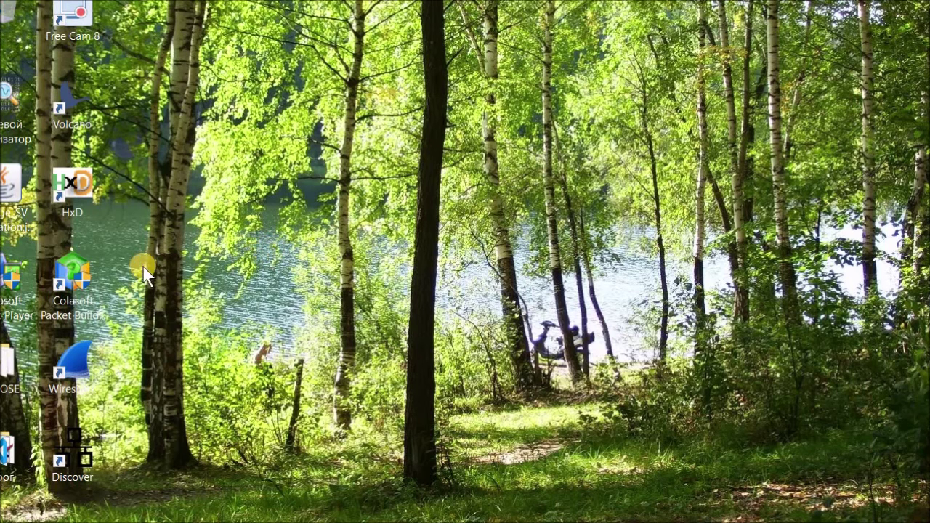
Open Colasoft Packet Builder 2.0 from the desktop and dismiss its advertisement window.
{"action": "left_click", "coordinate": [64, 272]}
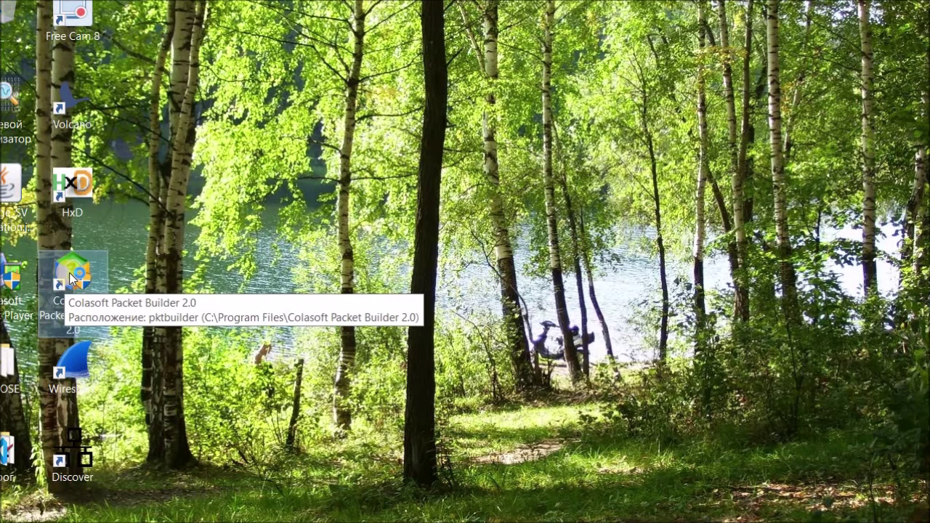
{"action": "double_click", "coordinate": [69, 272]}
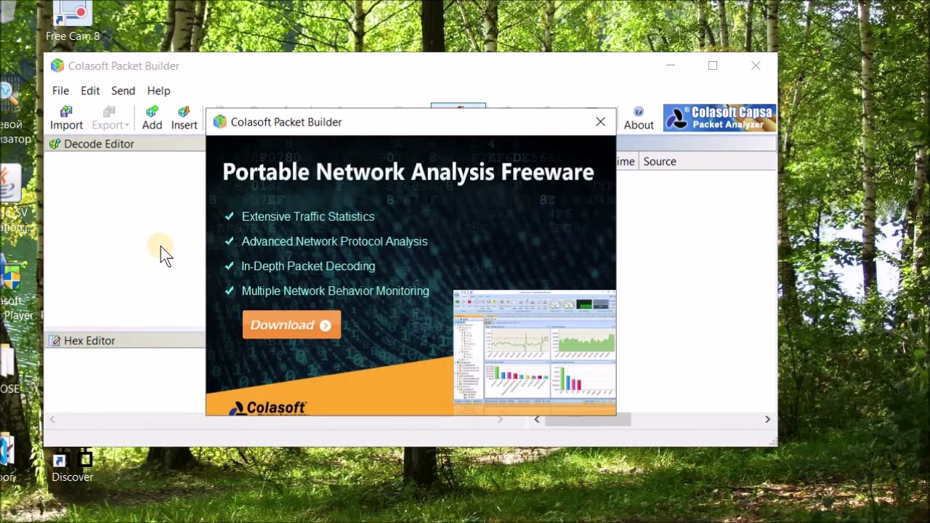
{"action": "left_click", "coordinate": [600, 122]}
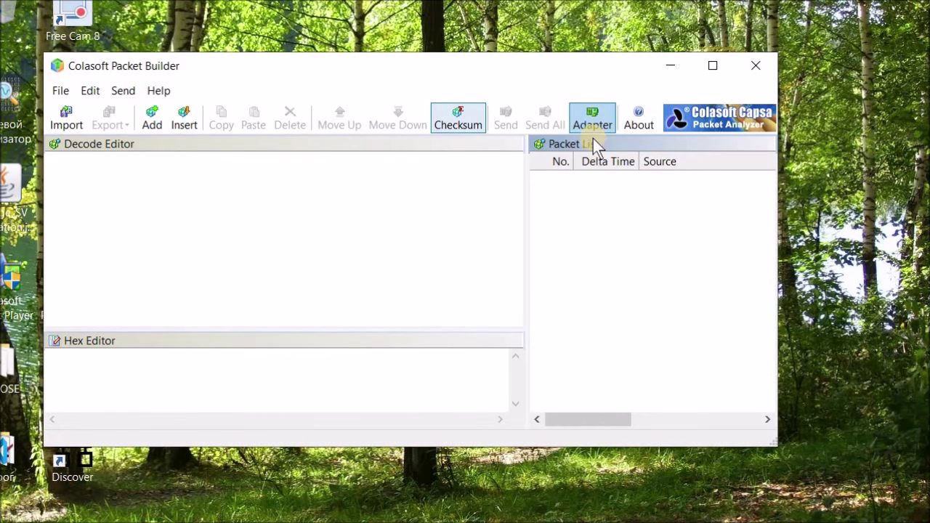
Maximize the Packet Builder window and import 05 GOOSESepam60ON.pcap from the 2021 folder.
{"action": "left_click", "coordinate": [716, 67]}
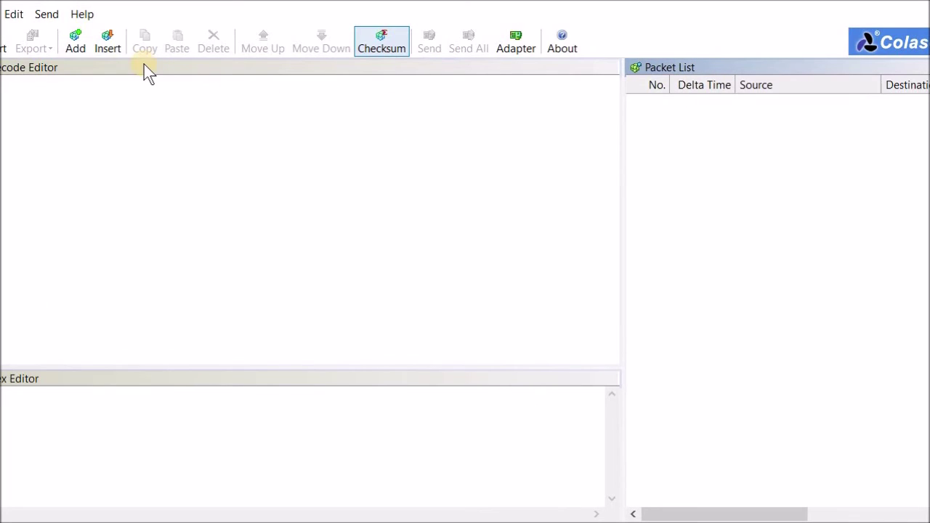
{"action": "left_click", "coordinate": [7, 57]}
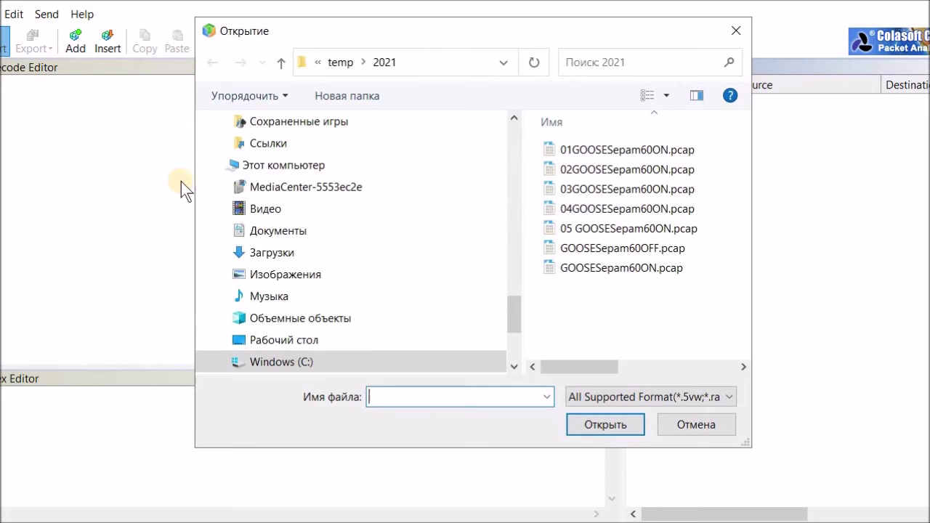
{"action": "left_click", "coordinate": [603, 229]}
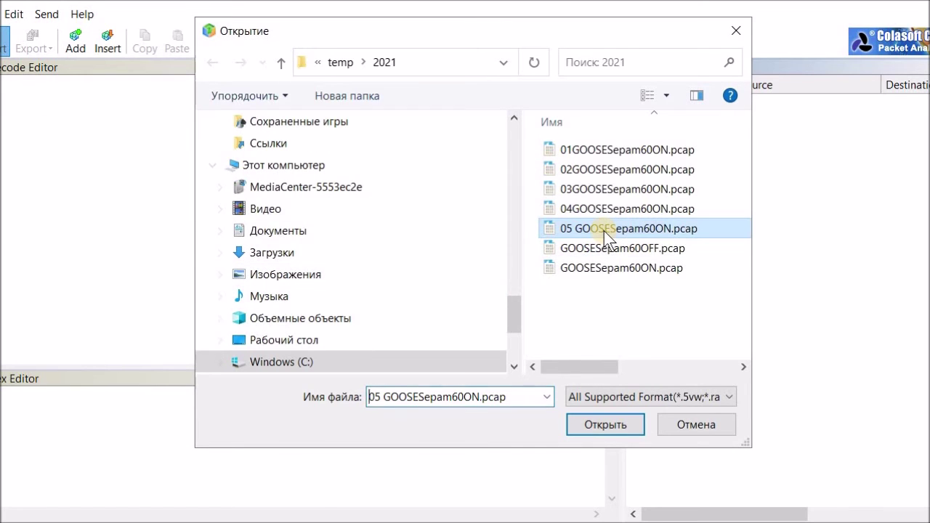
{"action": "left_click", "coordinate": [589, 425]}
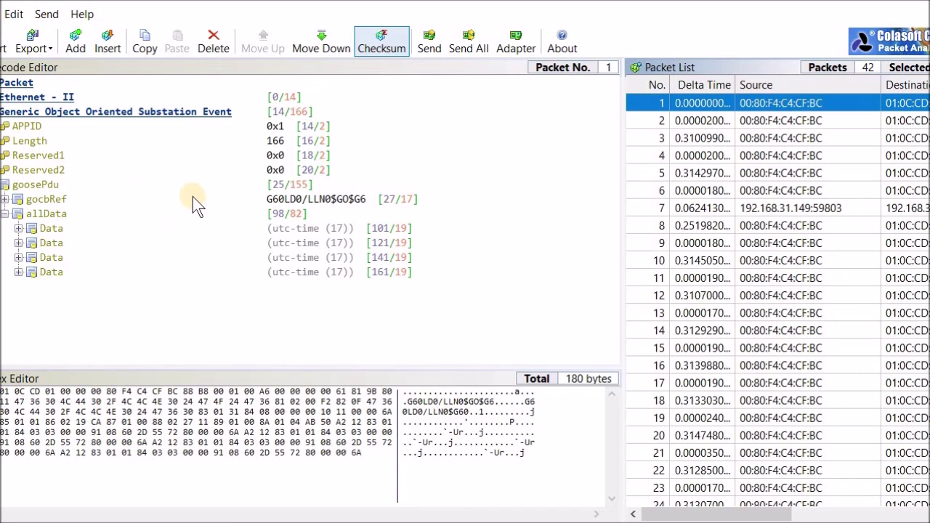
Expand the first Data entry under allData in packet 1, including its boolean item, to examine the boolean value.
{"action": "left_click", "coordinate": [18, 228]}
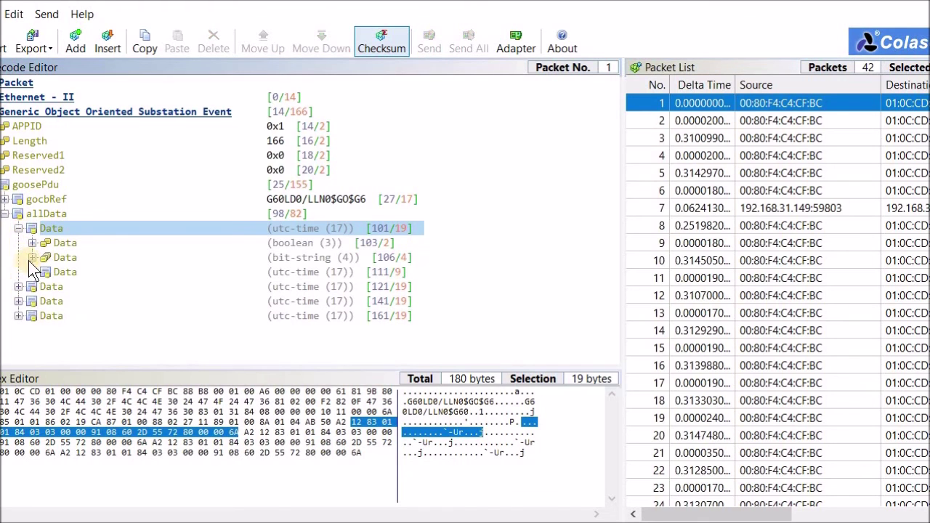
{"action": "left_click", "coordinate": [32, 242]}
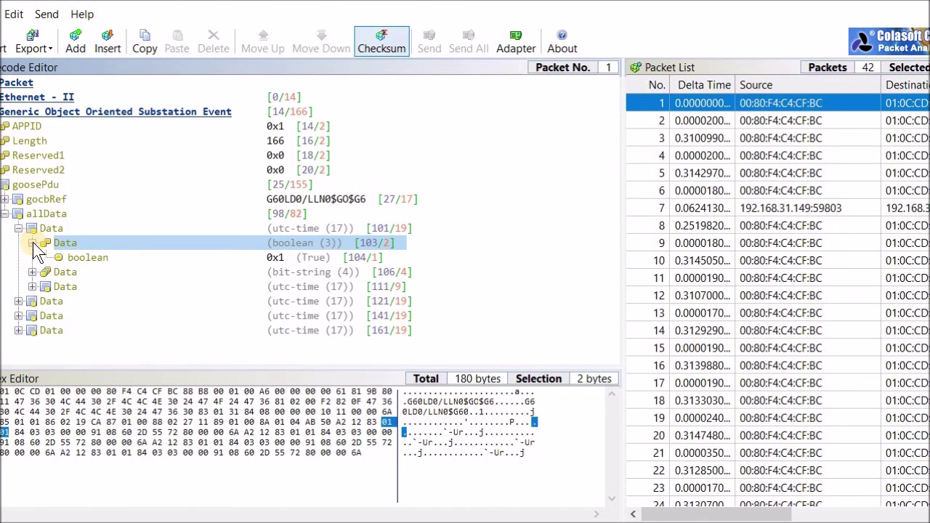